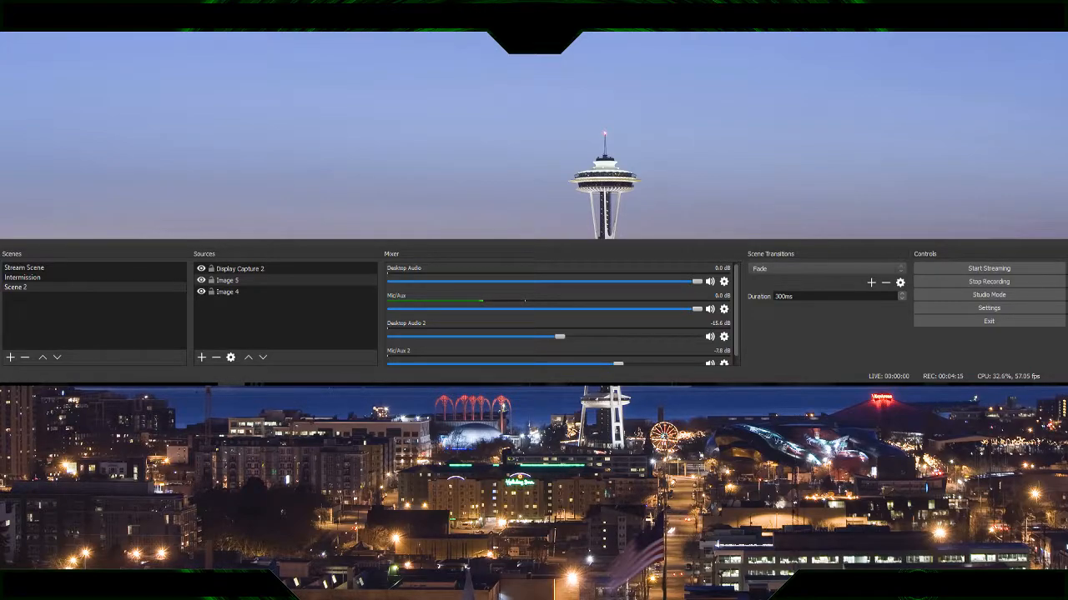
Add a FreeType 2 text source reading TEST VIDEO in large bold italics, centred along the frame's upper edge
key(Return)
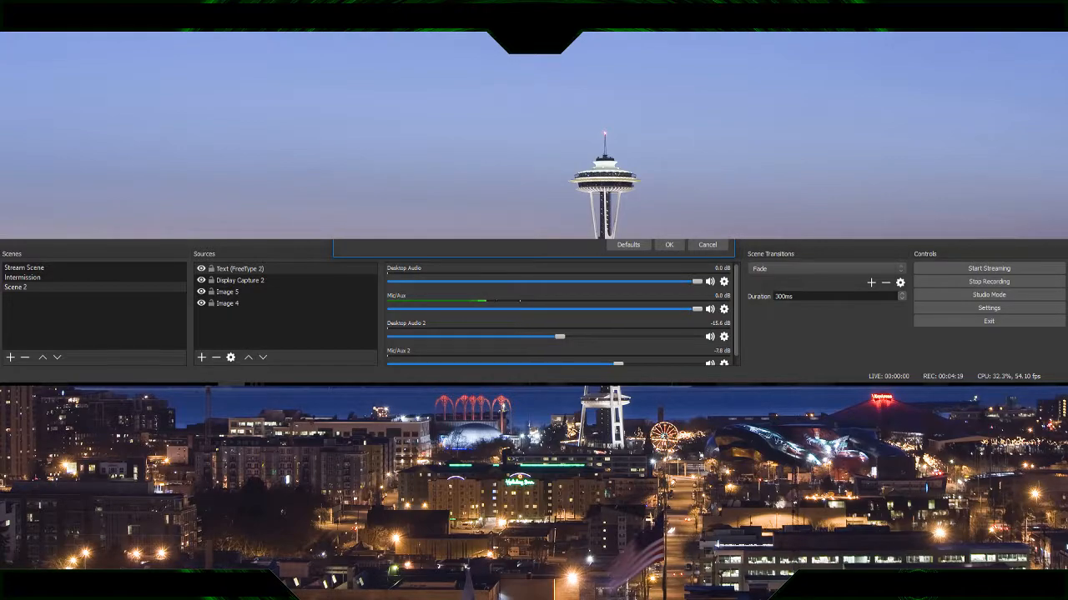
text(TEST VIDEO)
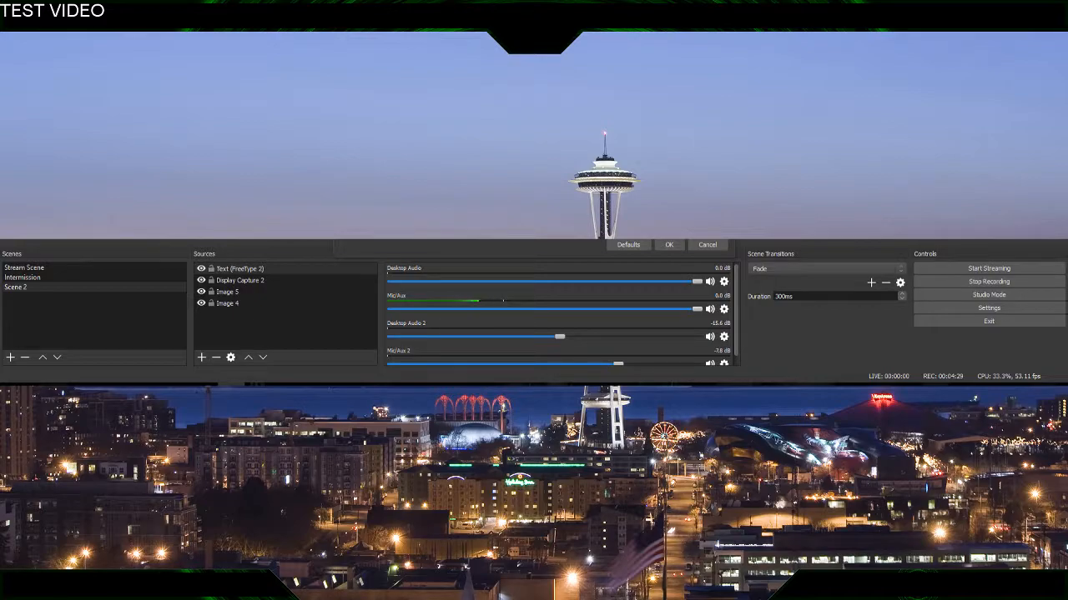
key(Return)
key(Return)
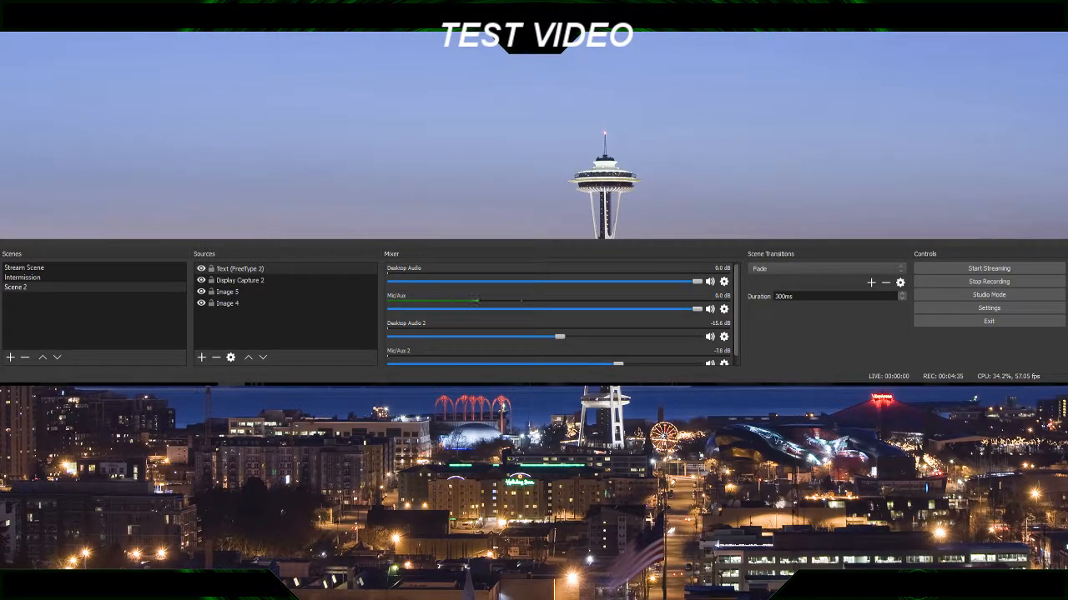
Add a FreeType 2 text source reading CHECK ME OUT ON TWITTER plus the channel's handle, placed in the overlay's upper-left bar
click(228, 292)
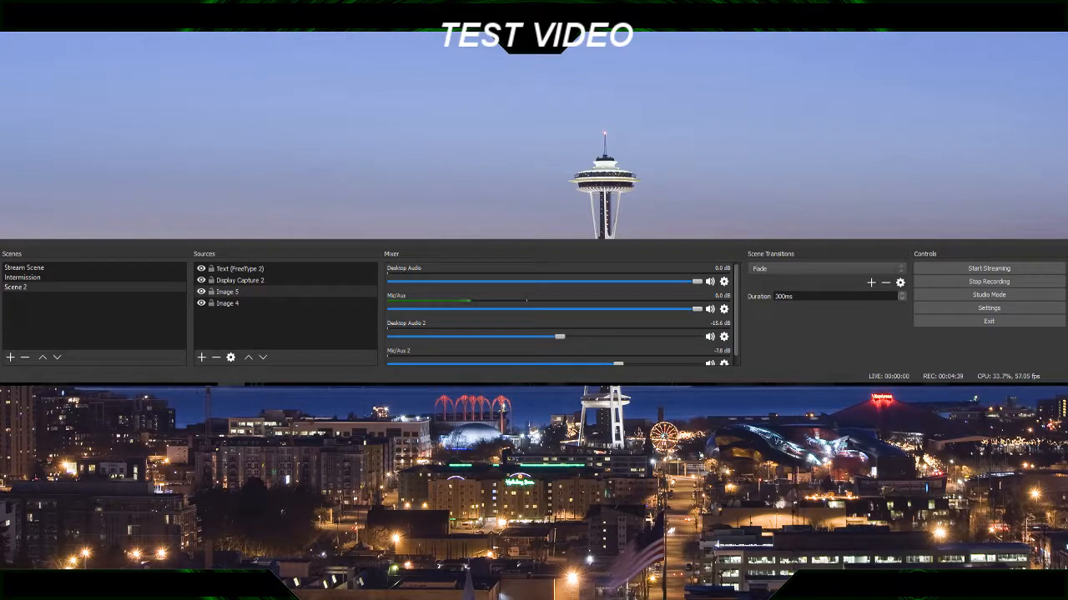
click(201, 359)
mouse_move(275, 354)
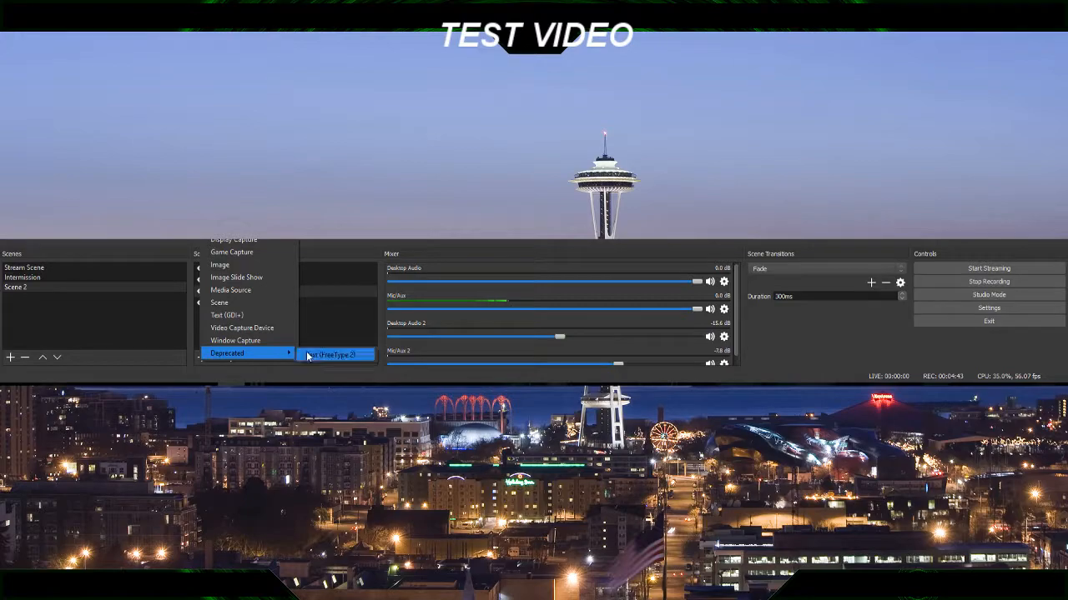
click(316, 355)
key(Return)
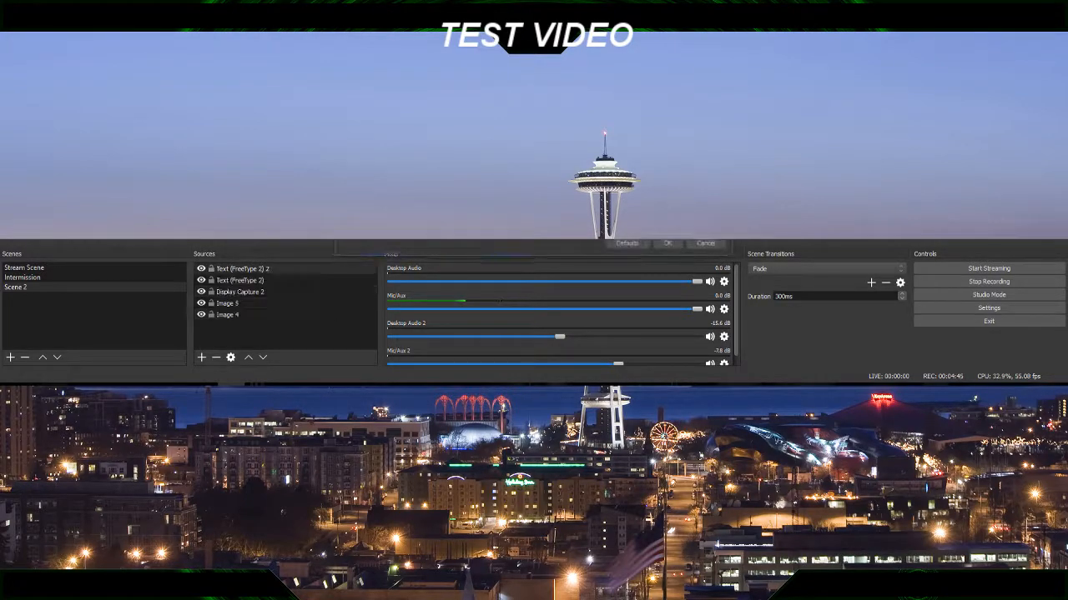
text(C)
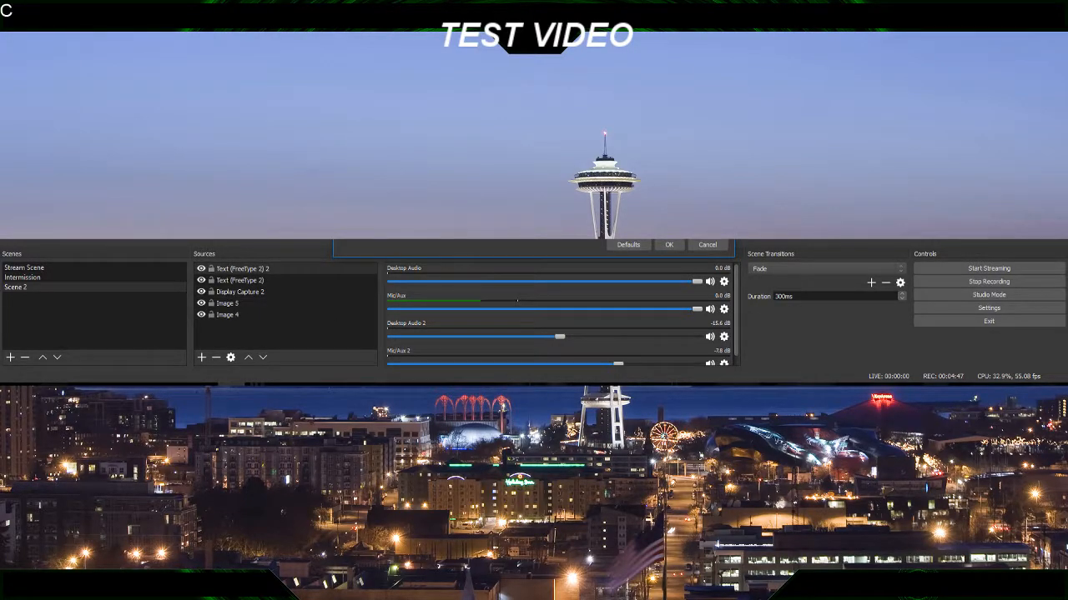
text(HECK ME OU)
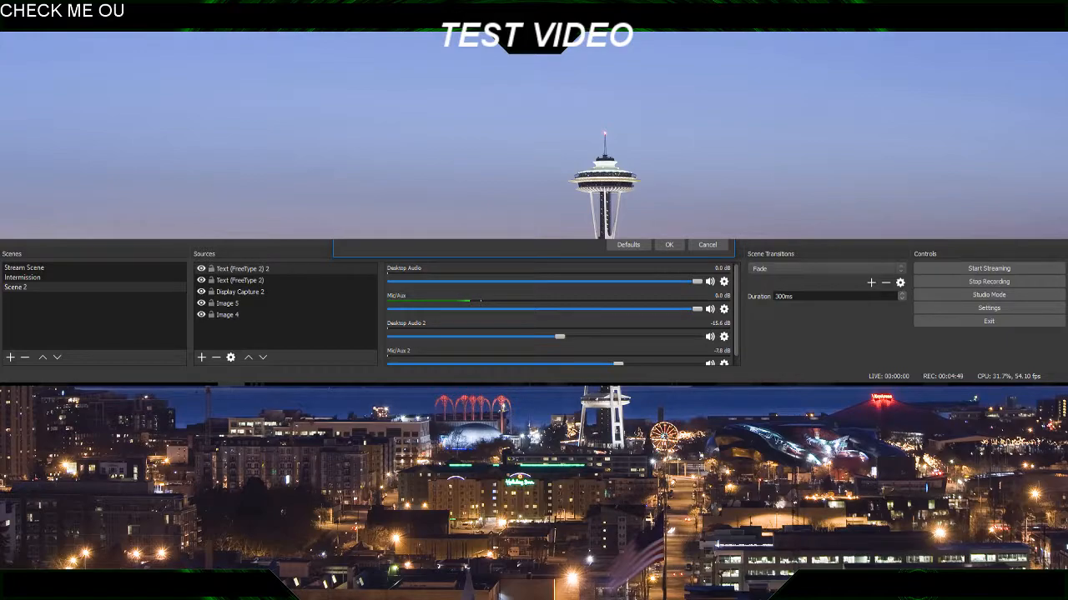
text(T ON TWITTER)
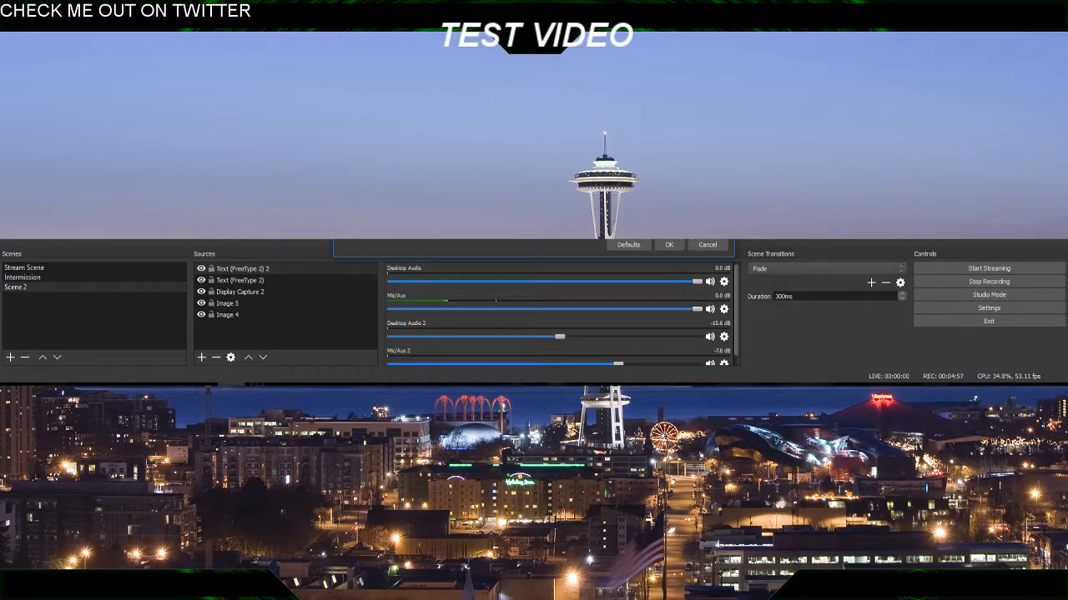
text(@YOUNGNEMM)
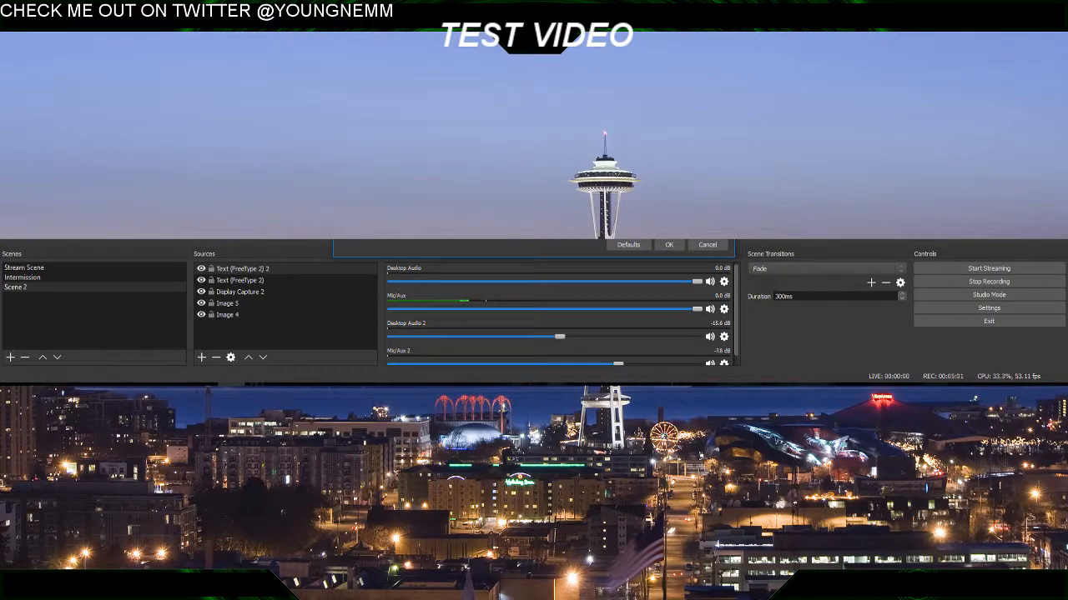
click(670, 247)
mouse_move(196, 10)
mouse_down()
mouse_move(306, 135)
mouse_move(197, 11)
mouse_move(212, 17)
mouse_up()
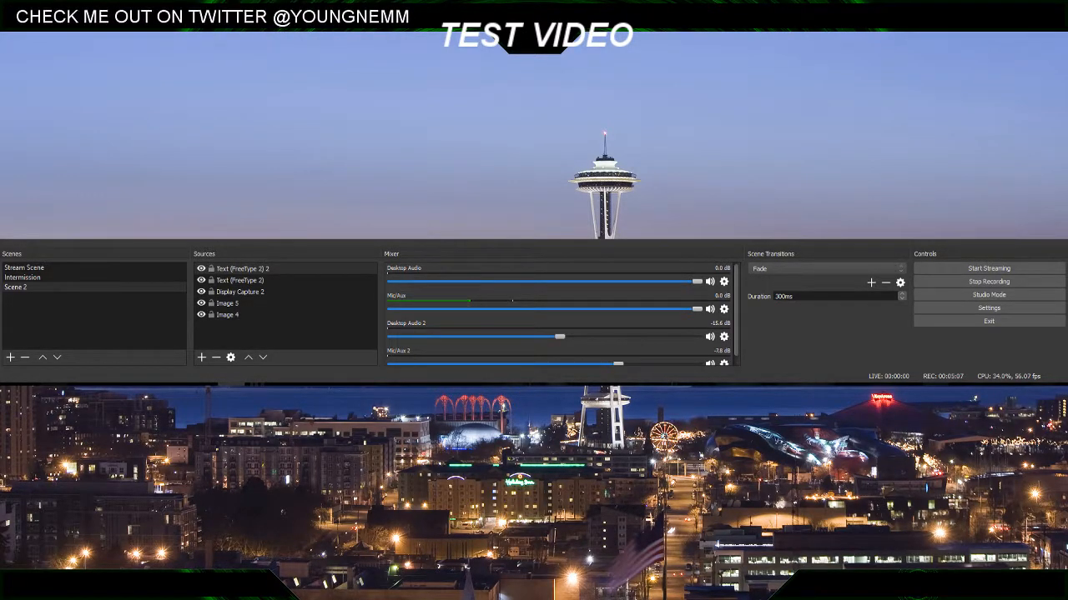
Add another FreeType 2 text source containing the channel's YOUTUBE.COM address, correcting the spelling of the channel name
click(228, 304)
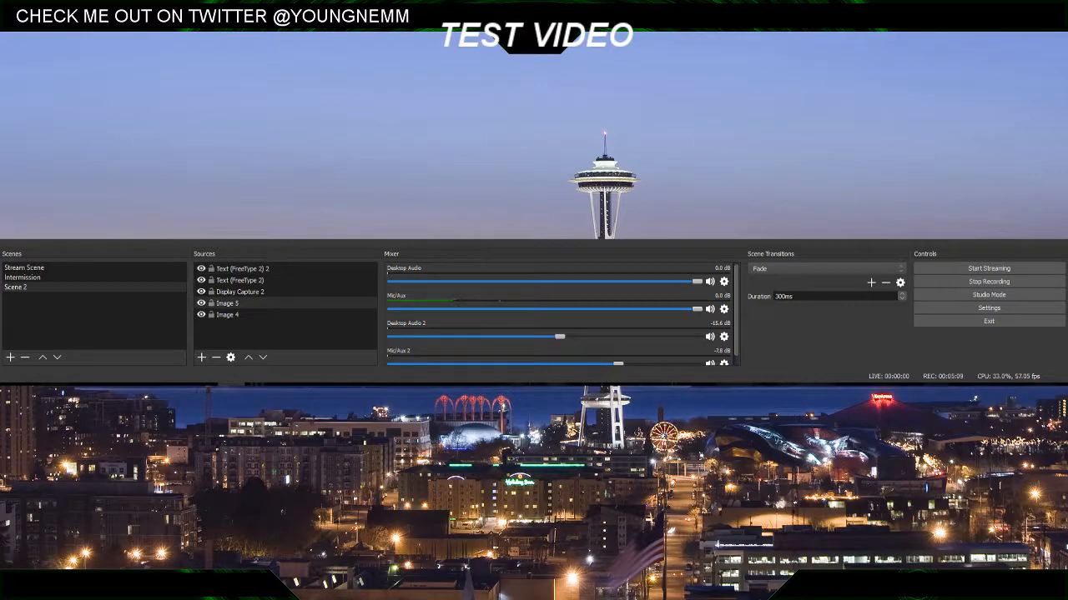
click(201, 357)
mouse_move(293, 347)
click(328, 335)
key(Return)
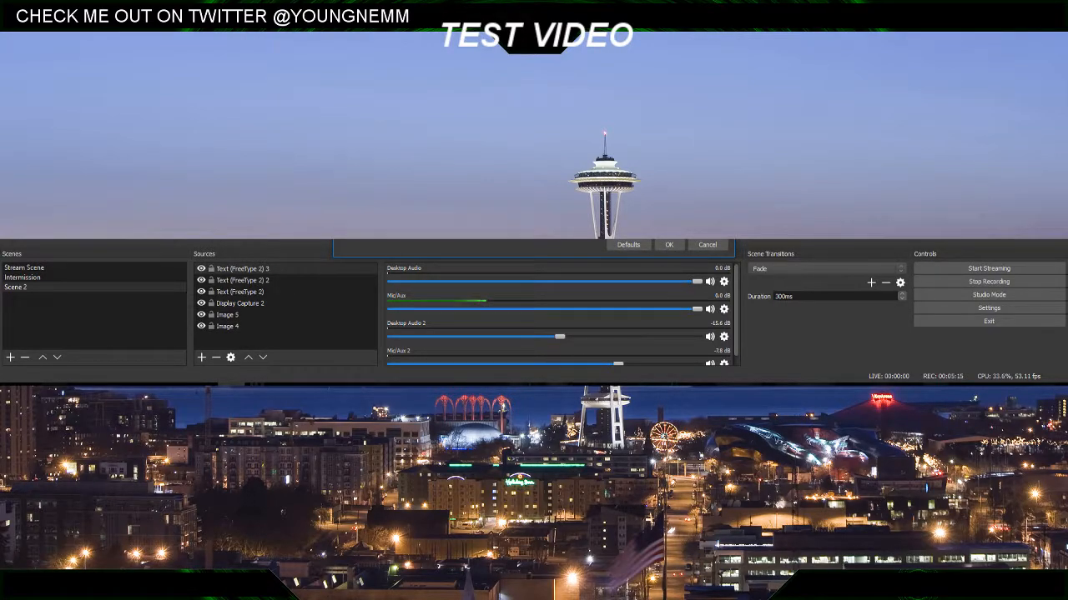
text(YOUTUBE)
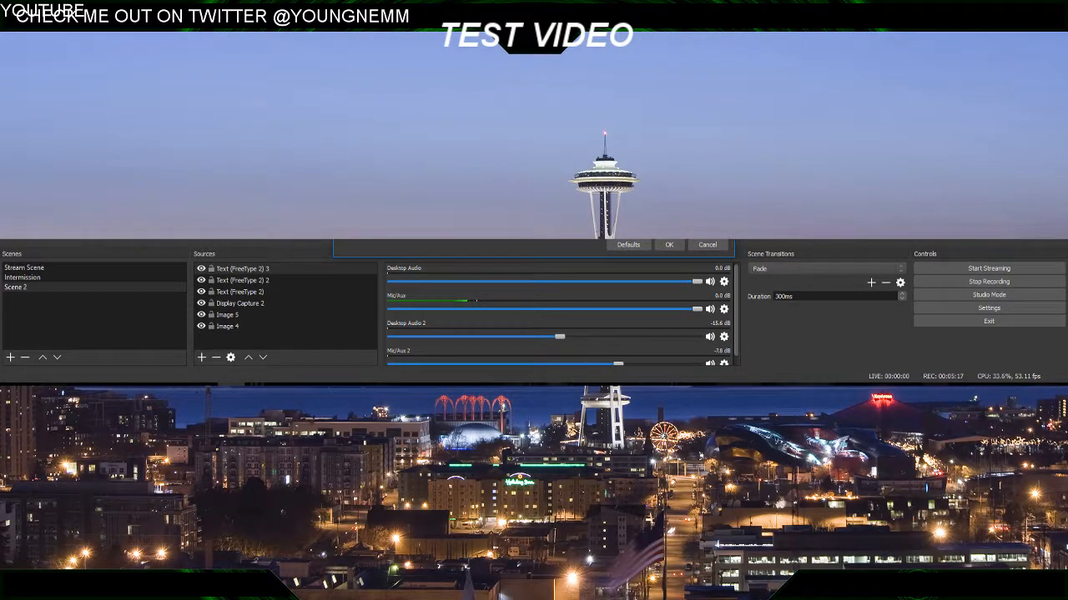
text(.COM/YOUNGNEMM)
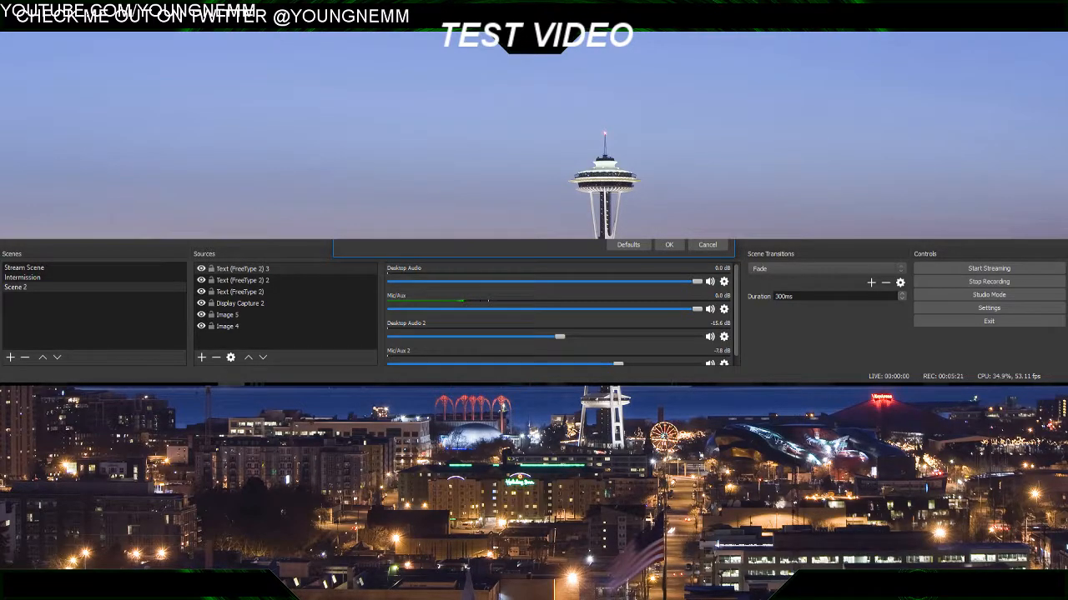
key(BackSpace)
key(BackSpace)
text(V)
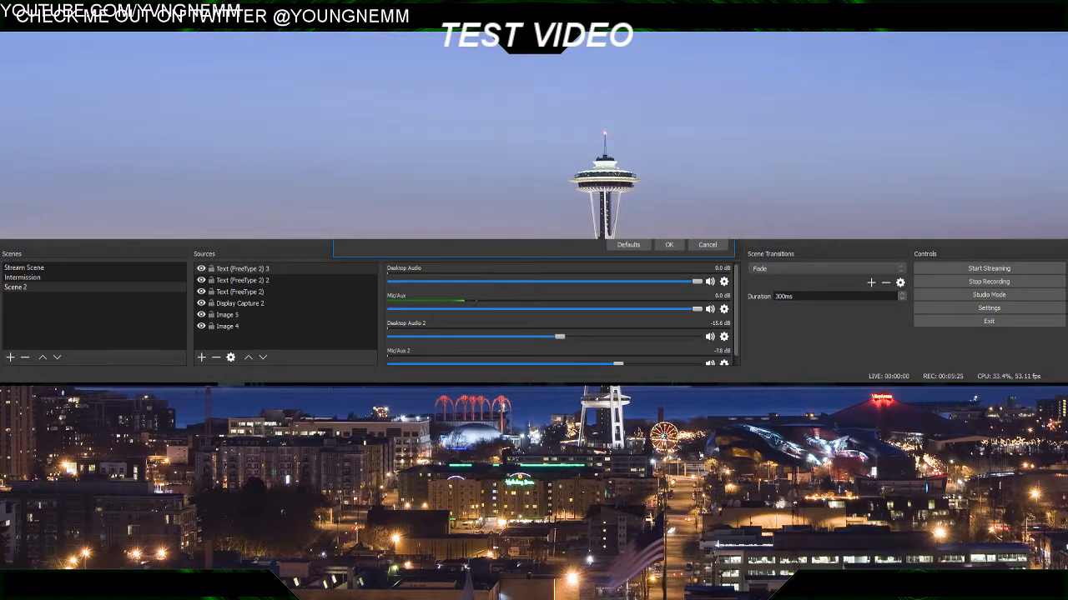
click(669, 245)
Place the YouTube address text in the overlay's upper-right bar and nudge it slightly downward
drag(120, 10, 196, 55)
drag(317, 65, 430, 72)
drag(252, 59, 870, 15)
drag(694, 30, 753, 25)
drag(884, 14, 832, 13)
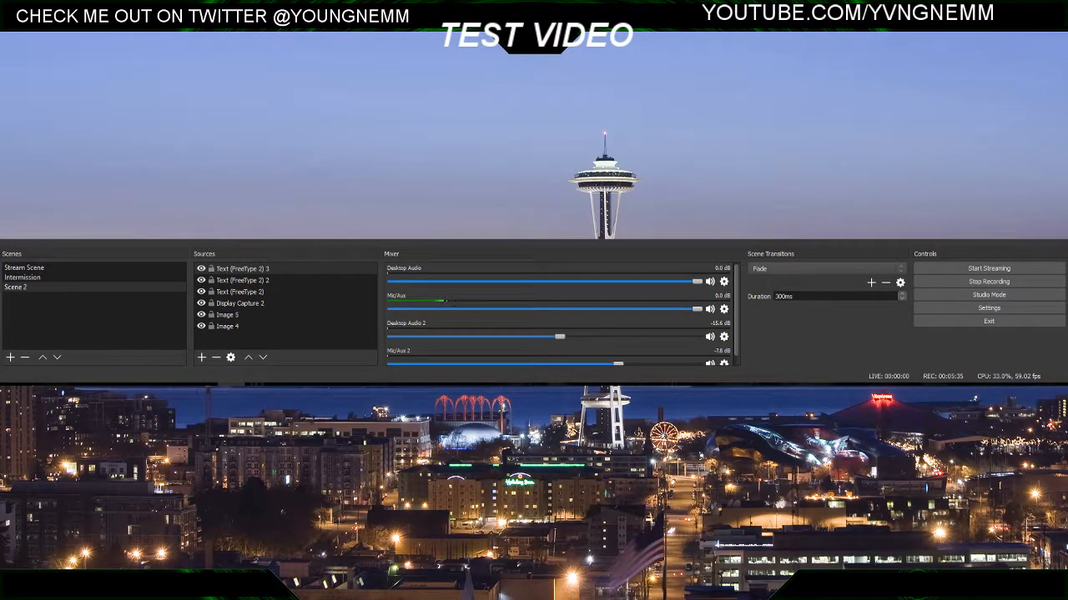
key(Down)
key(Down)
key(Down)
key(Down)
key(Down)
key(Down)
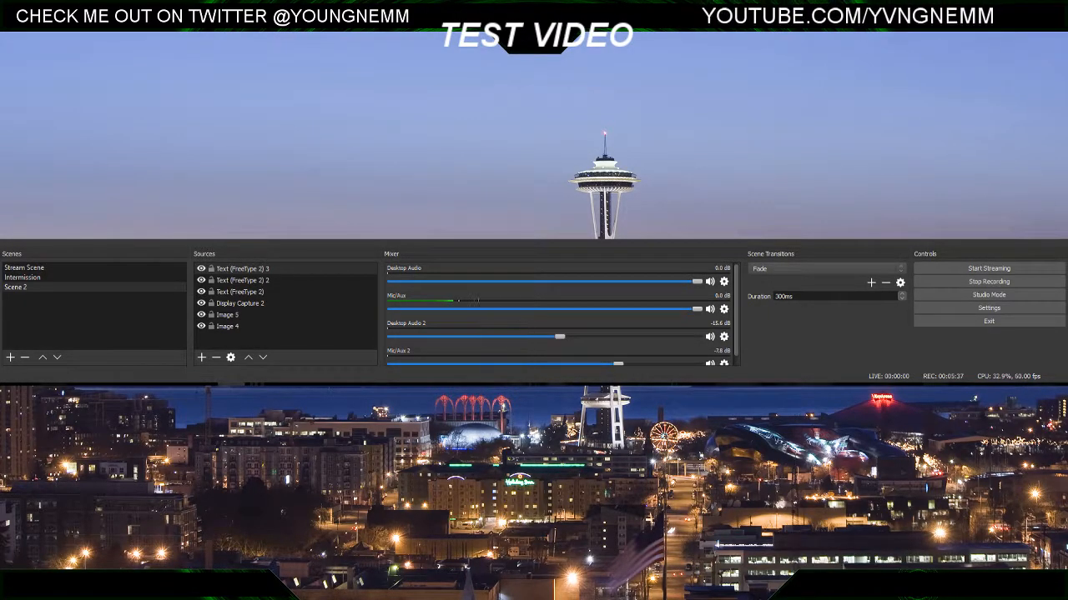
Add a FreeType 2 text source reading RECENT FOLLOWER: plus the follower's name, placed in the overlay's lower-left corner bar
click(228, 315)
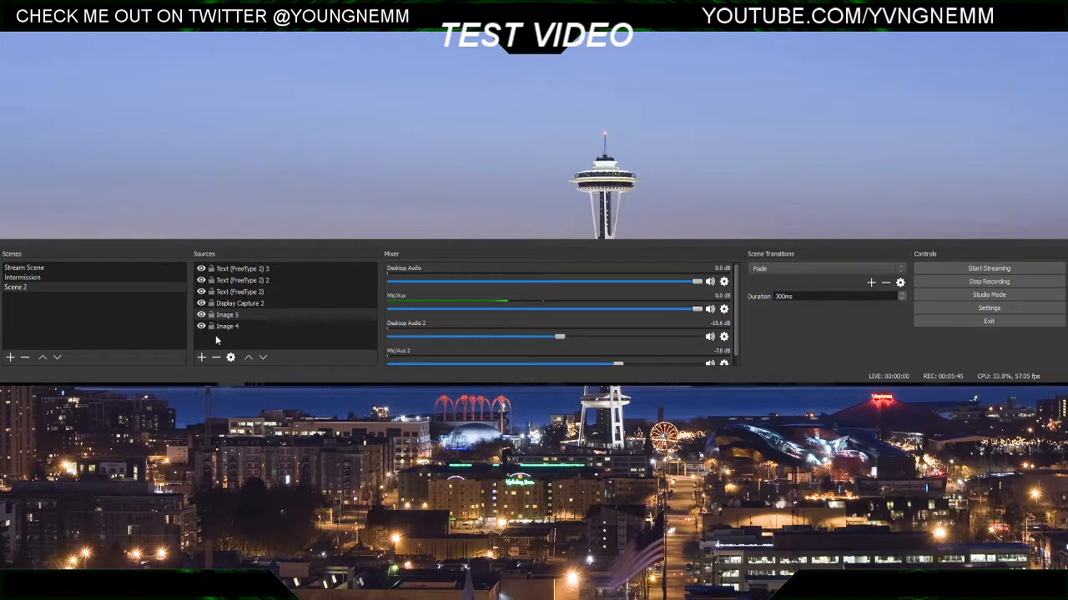
click(201, 357)
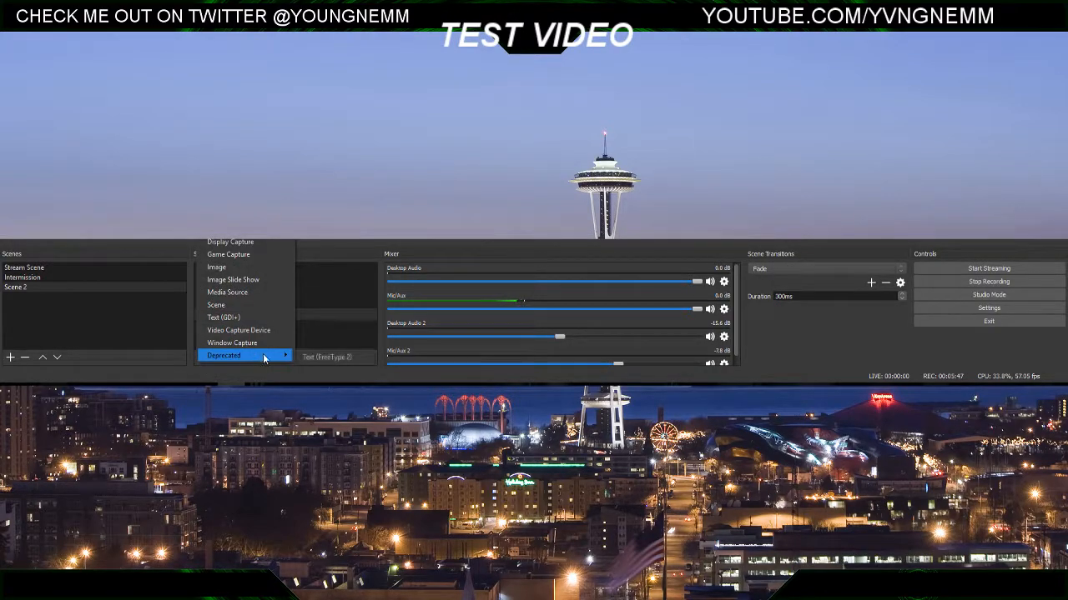
click(322, 336)
key(Return)
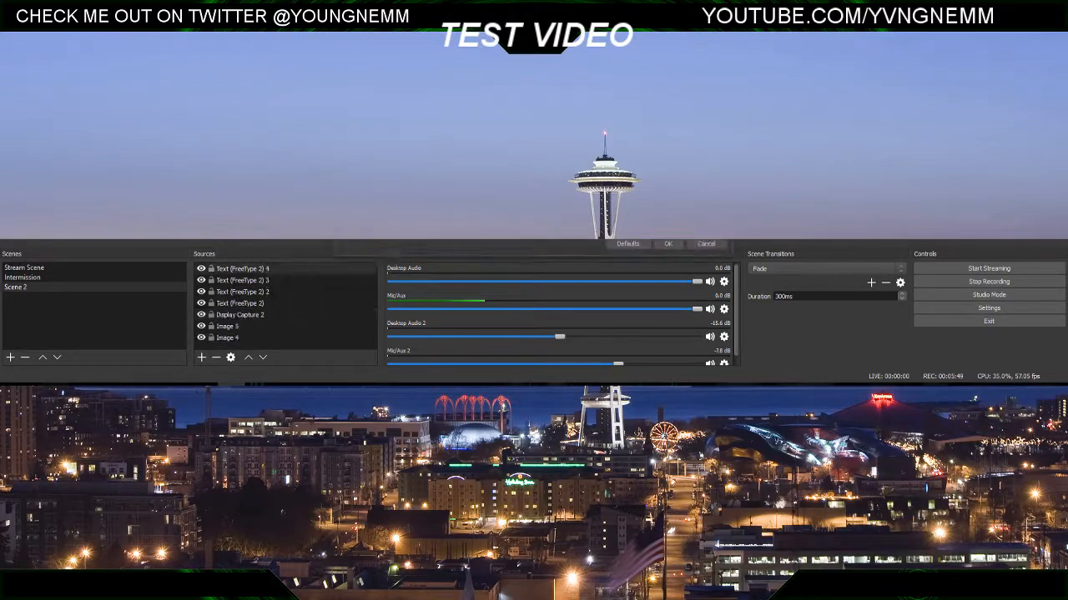
text(RECENT FOLLOWER)
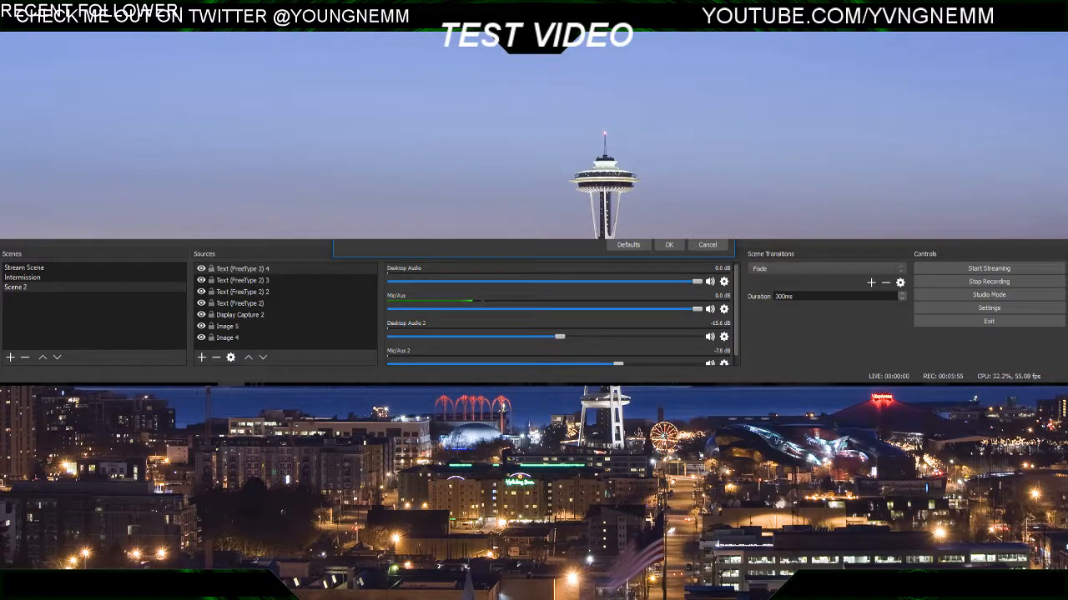
text(: JACK)
click(663, 245)
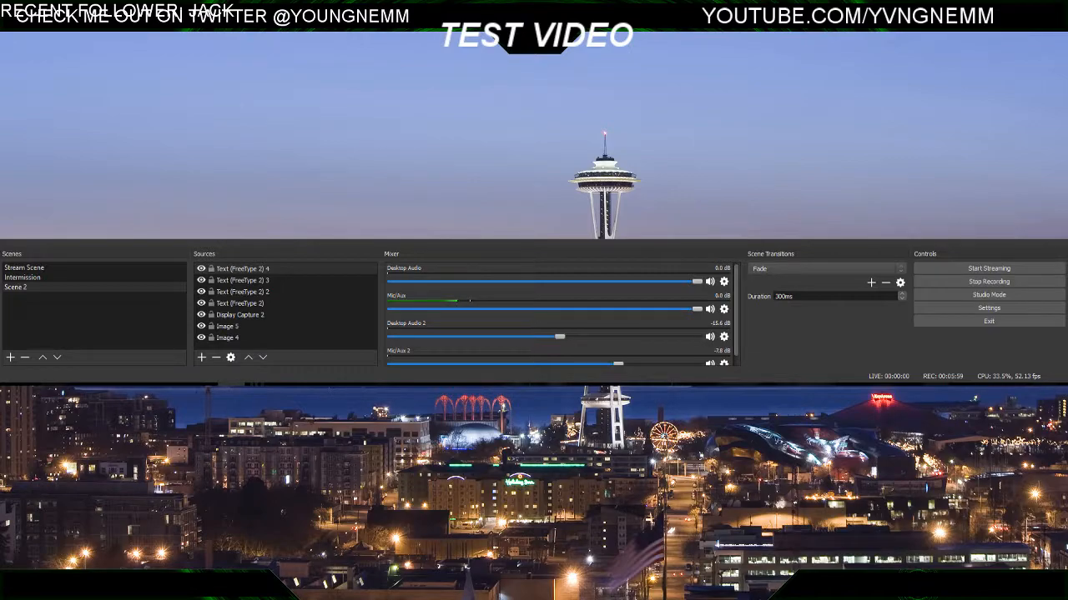
drag(117, 10, 134, 588)
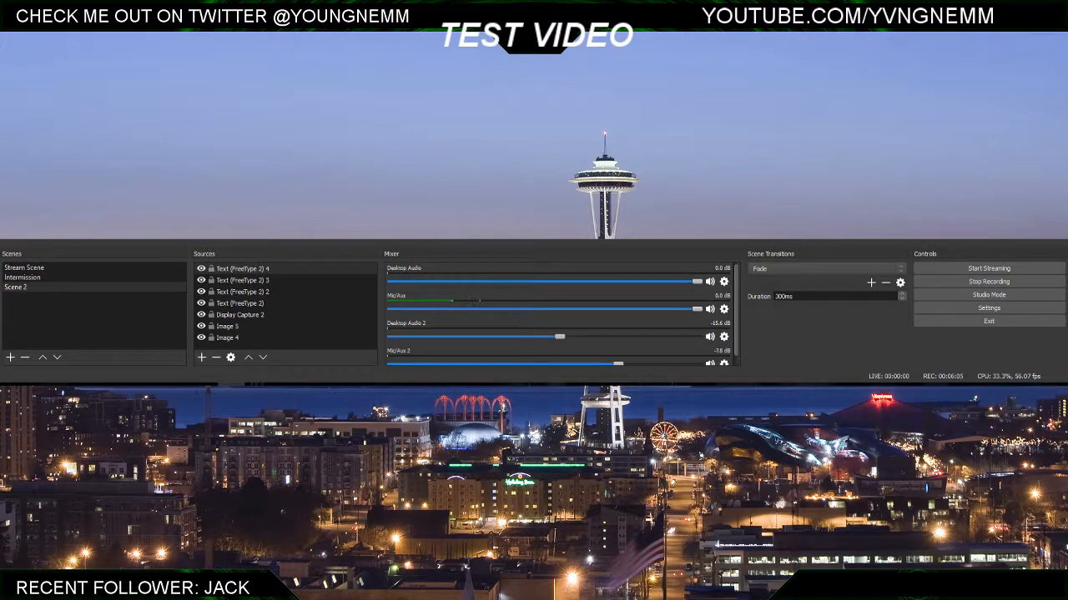
Add a FreeType 2 text source reading RECENT CHEER: plus the supporter's name, placed in the overlay's lower-right corner bar
click(331, 238)
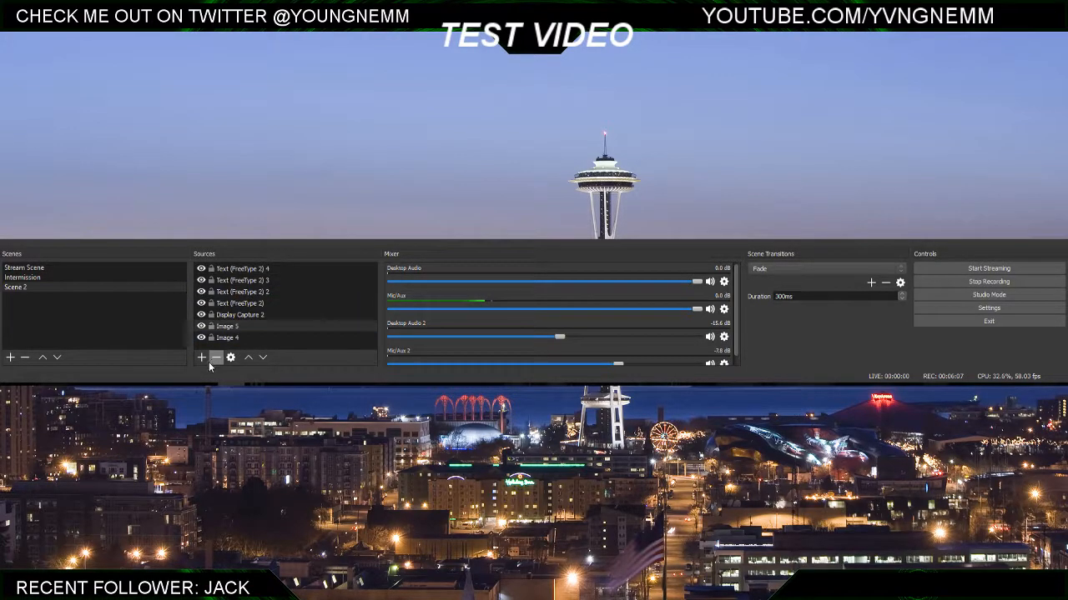
click(201, 357)
click(310, 358)
key(Return)
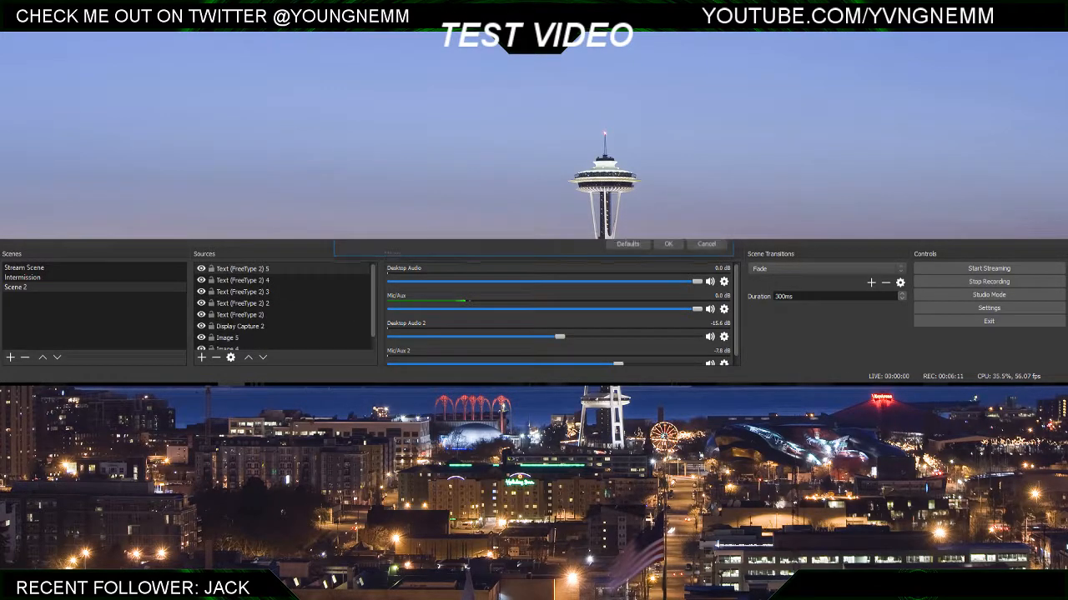
text(RECENT GI)
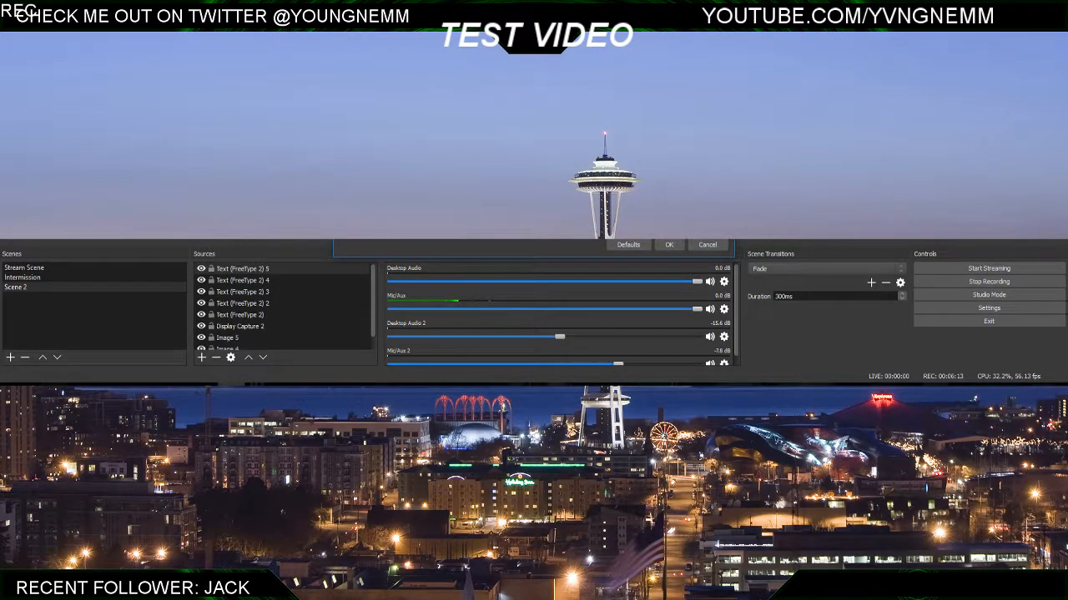
text(EER)
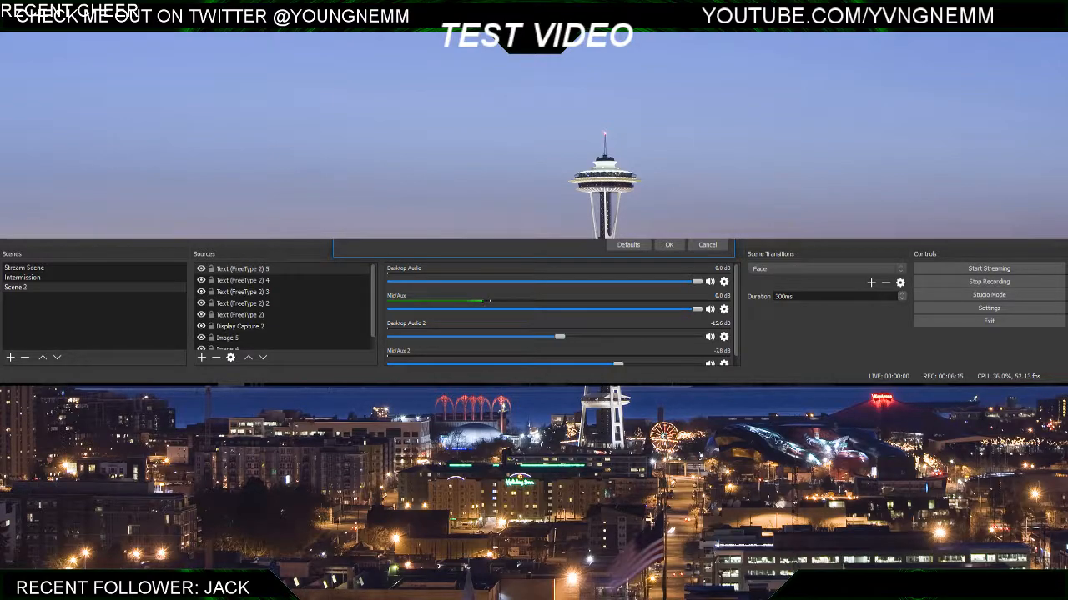
text(: JILL)
click(668, 245)
drag(91, 10, 906, 583)
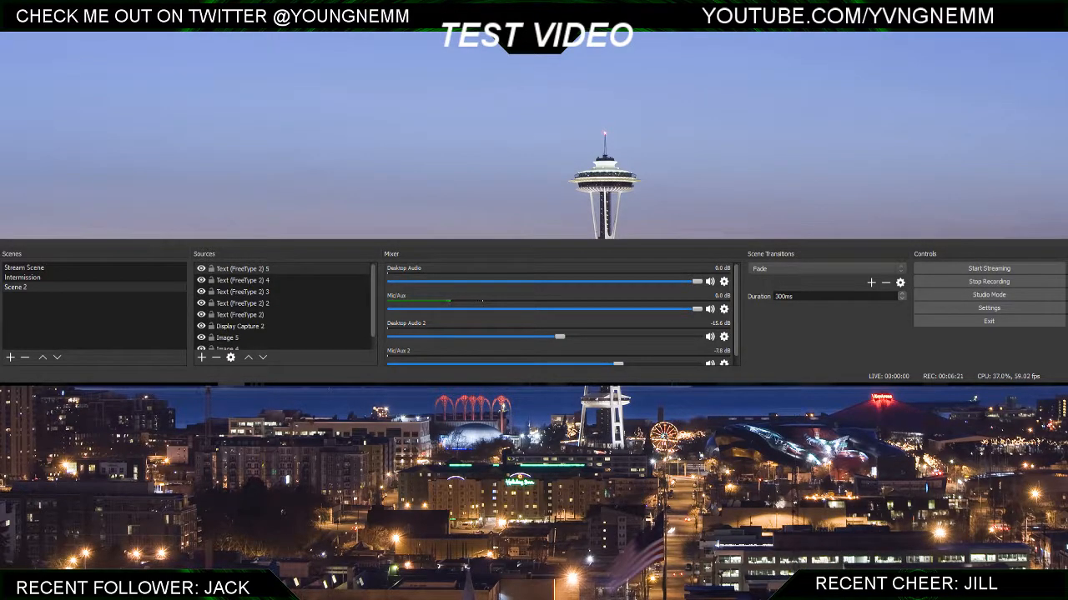
click(228, 337)
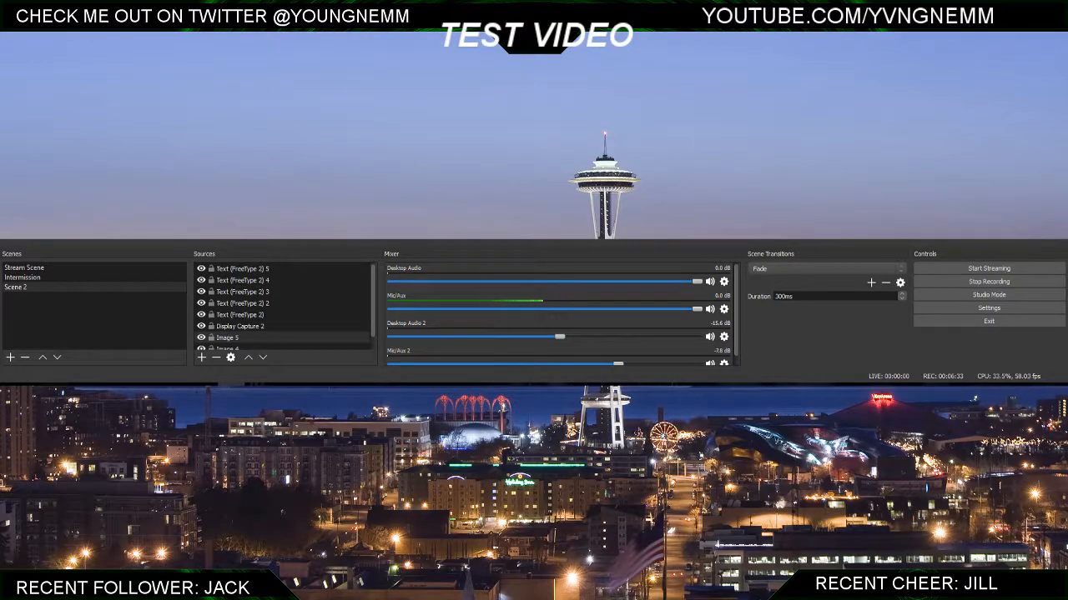
click(226, 348)
click(241, 326)
drag(534, 310, 534, 490)
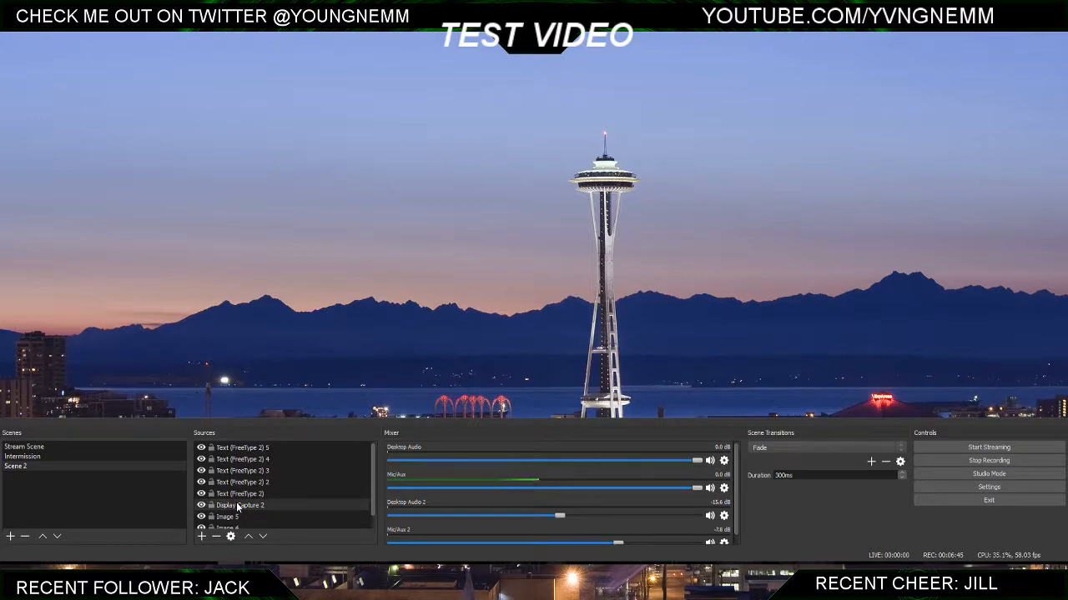
Add a Video Capture Device source for the webcam and position its picture below the TEST VIDEO title, left of centre
click(201, 537)
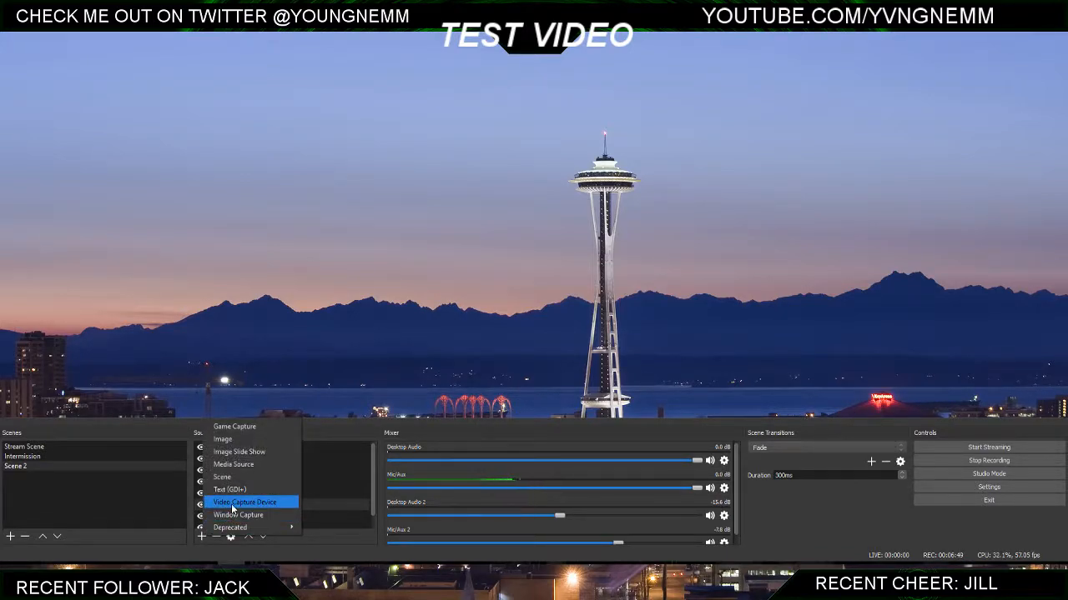
click(231, 504)
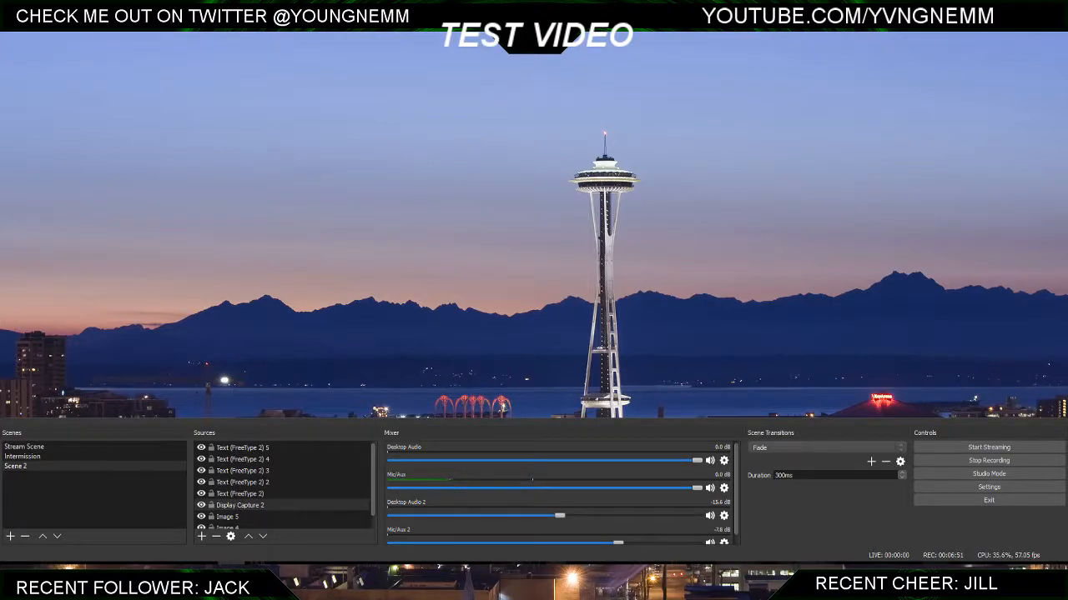
key(Return)
drag(285, 161, 436, 218)
Clear the background-keying and darkening filters from the webcam's Video Capture Device source
right_click(242, 448)
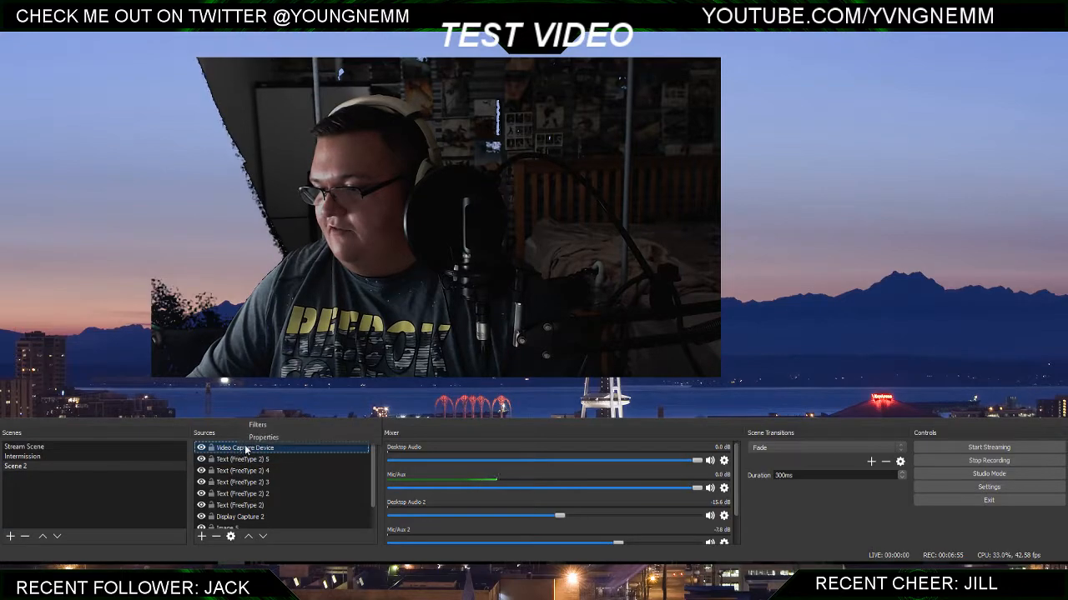
click(258, 425)
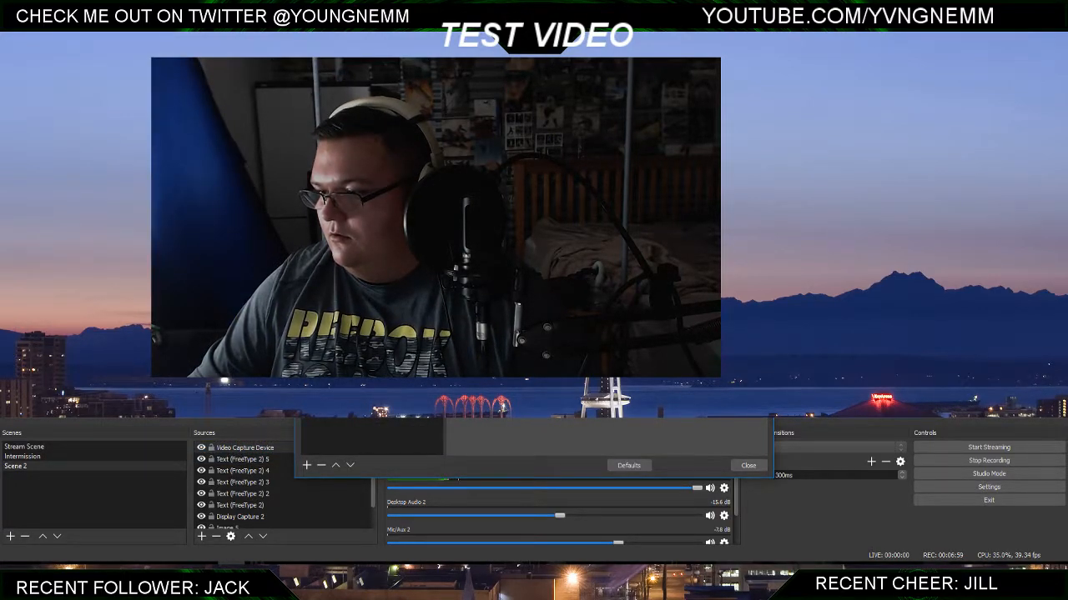
click(748, 465)
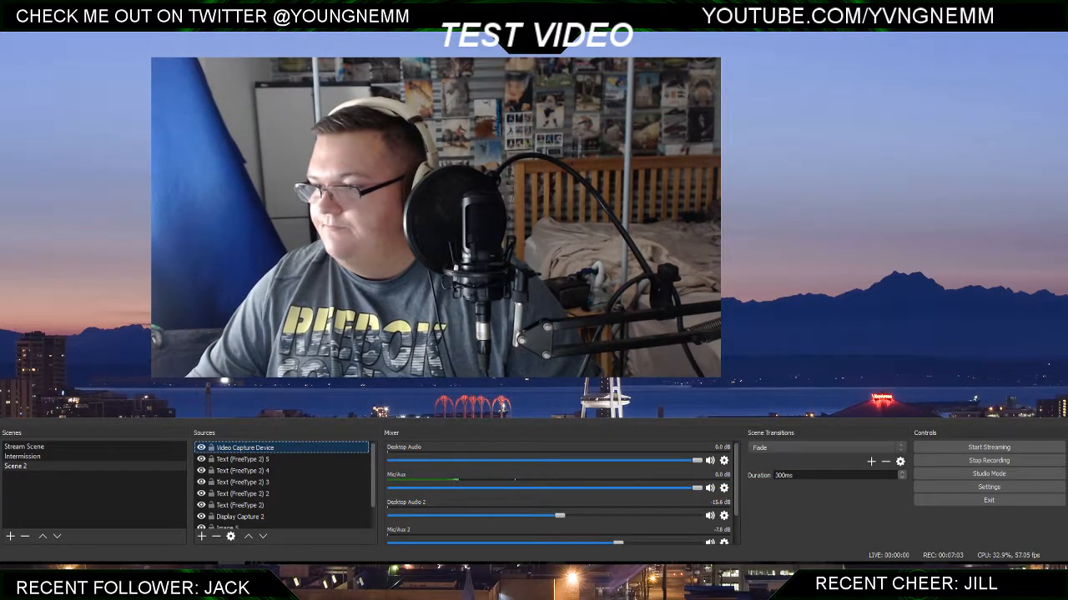
Crop the webcam picture on all sides and fit it at reduced size against the scene's right edge, slightly above mid-height
drag(151, 57, 157, 101)
drag(721, 239, 570, 239)
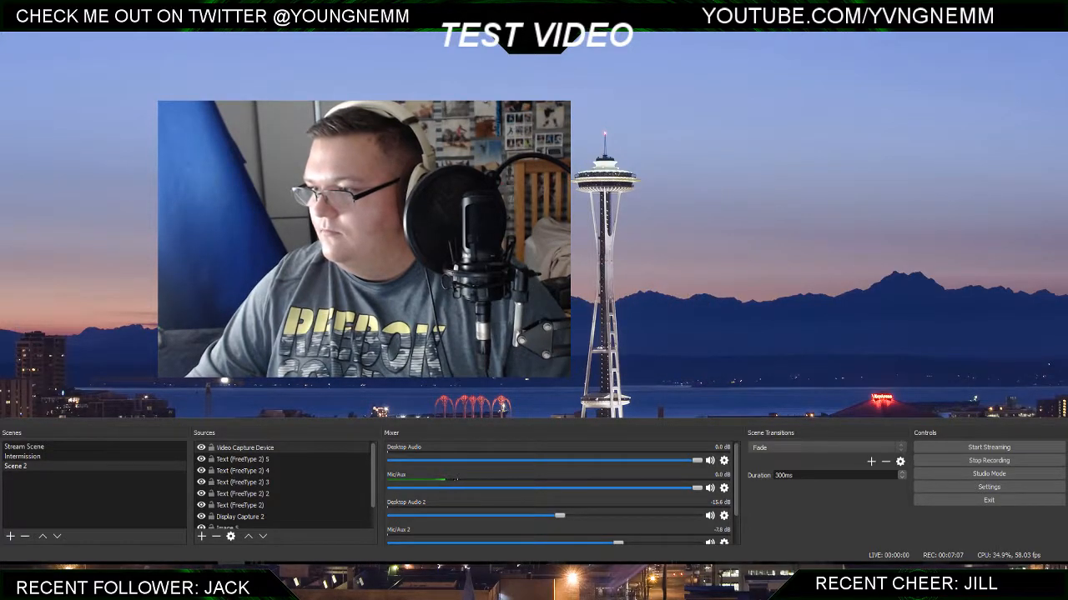
drag(363, 239, 354, 205)
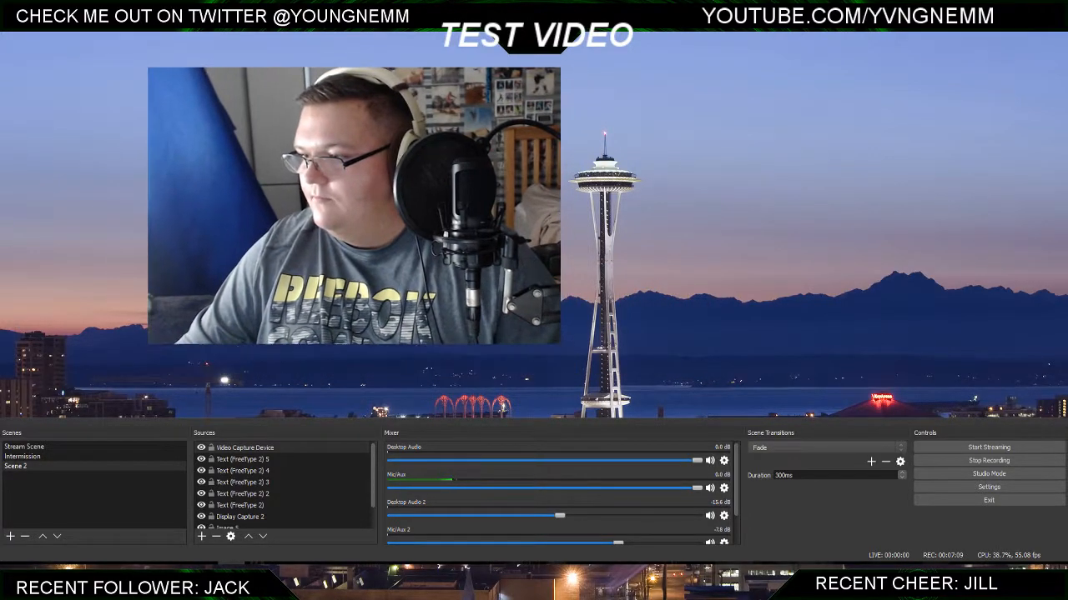
drag(354, 344, 353, 295)
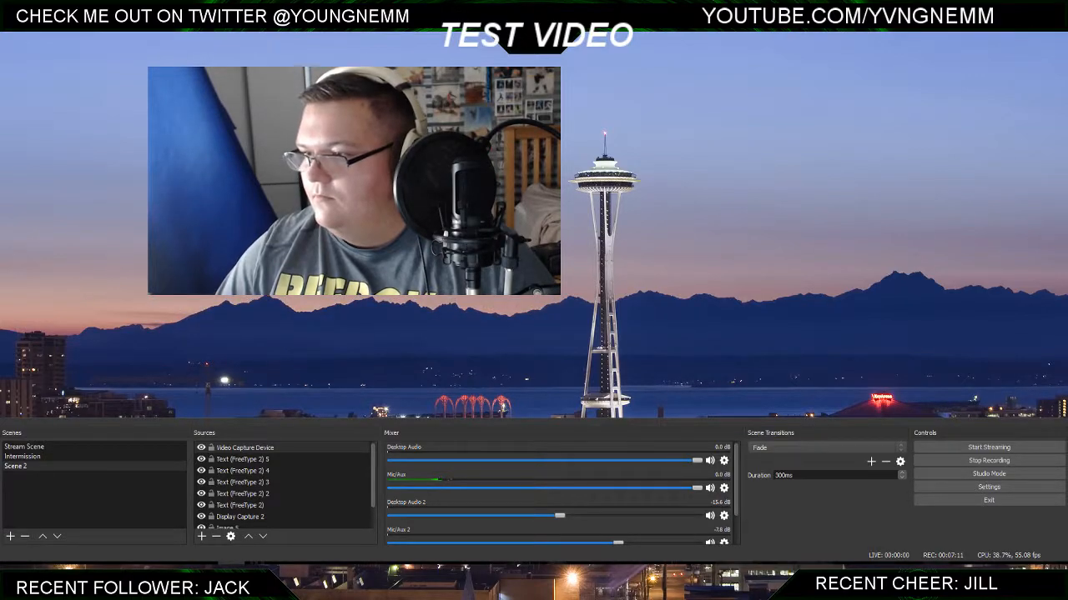
drag(148, 66, 310, 156)
drag(434, 226, 942, 253)
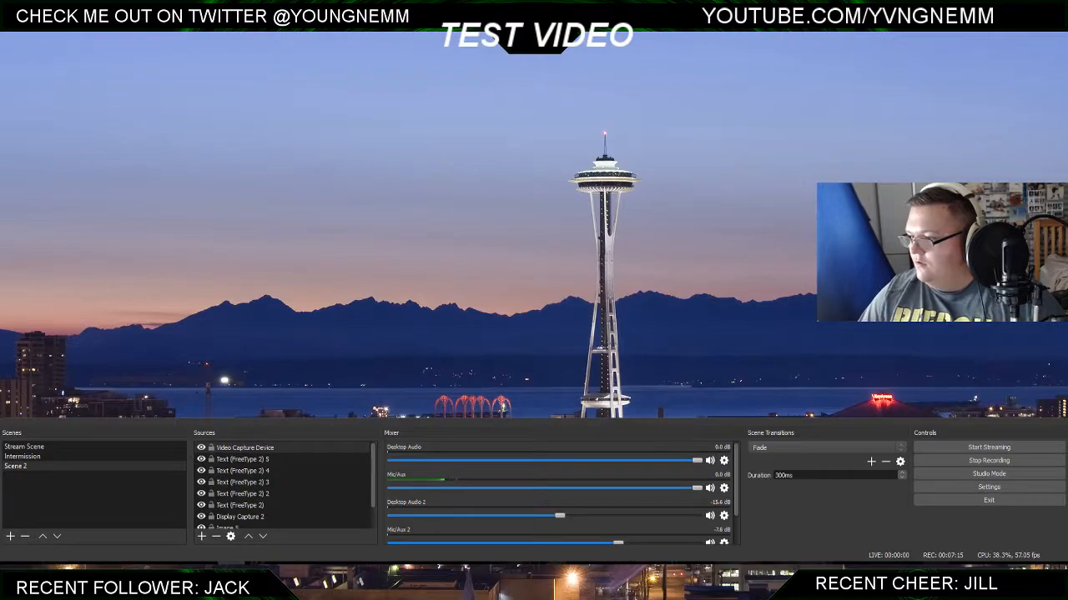
Hide the Display Capture 2 source in the scene
scroll(234, 492, down, 1)
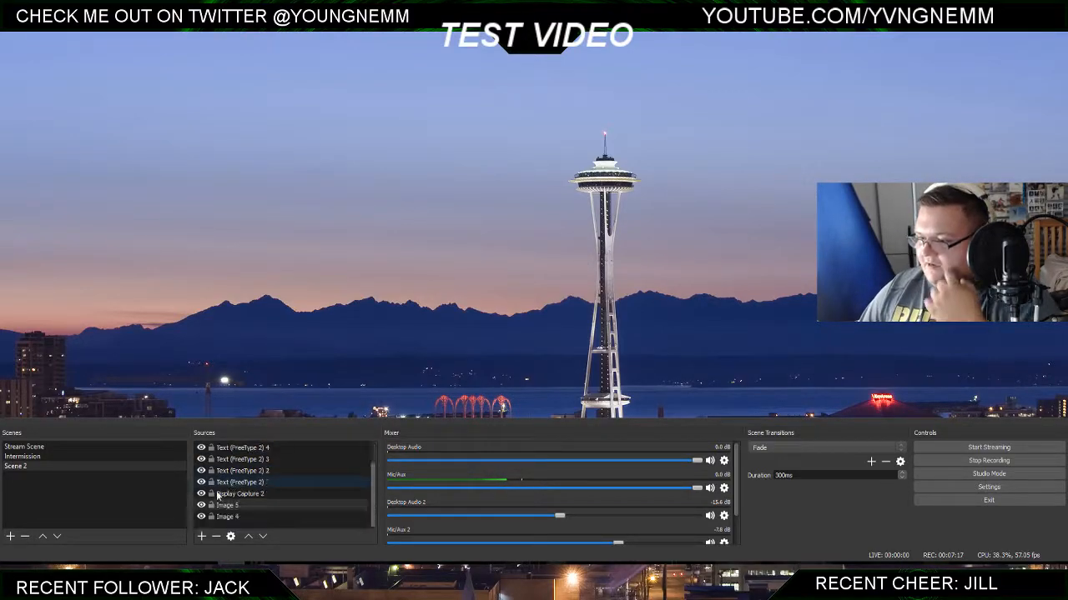
click(202, 494)
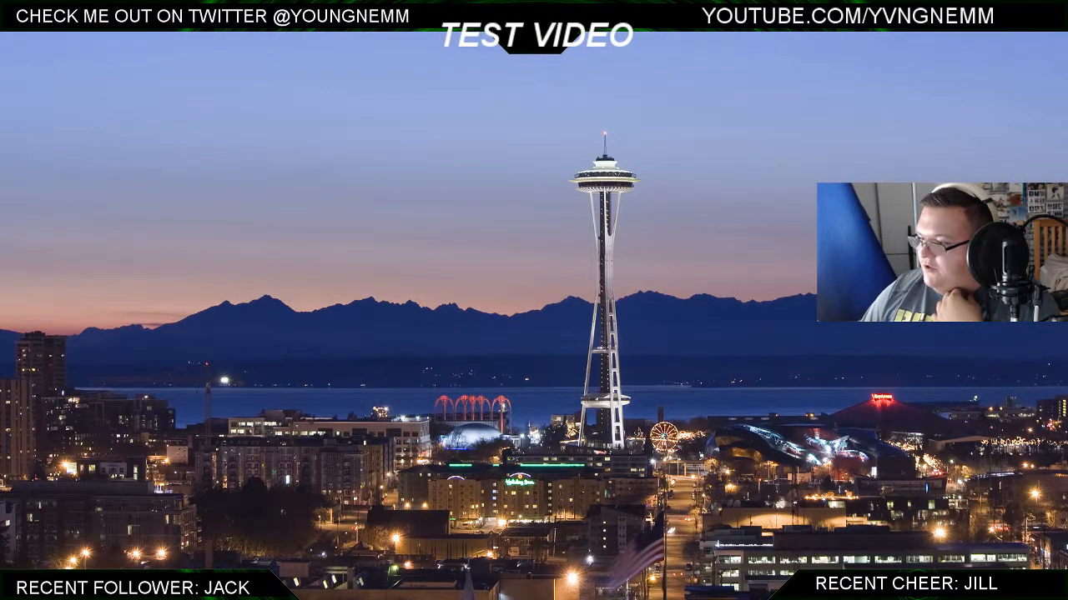